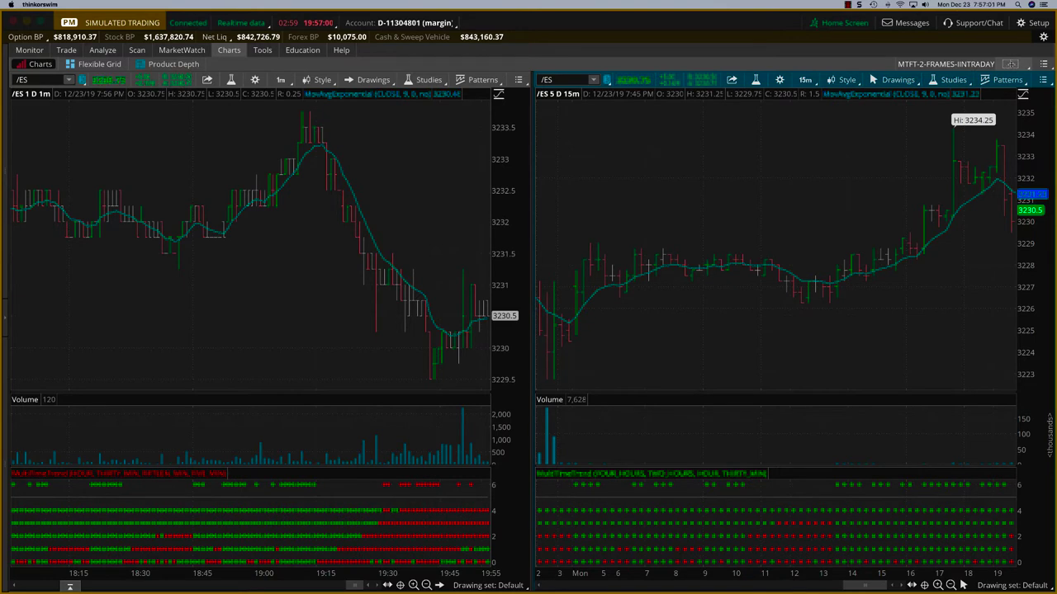
Load the saved chart grid MTFT-2-FRAMES-SWING-TIMEFRAME.
left_click(1010, 64)
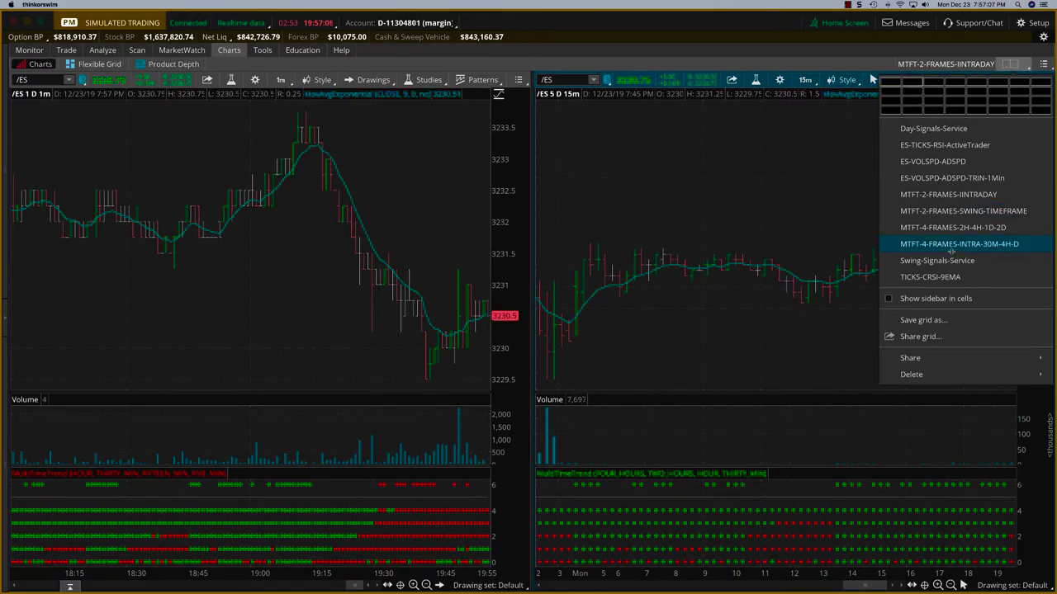
left_click(967, 211)
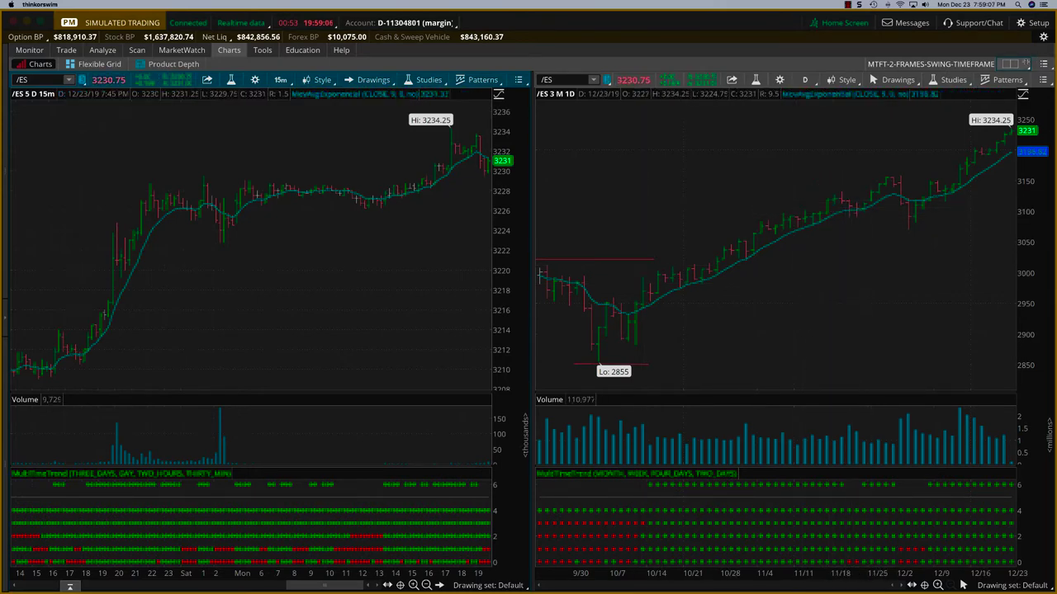
left_click(1009, 64)
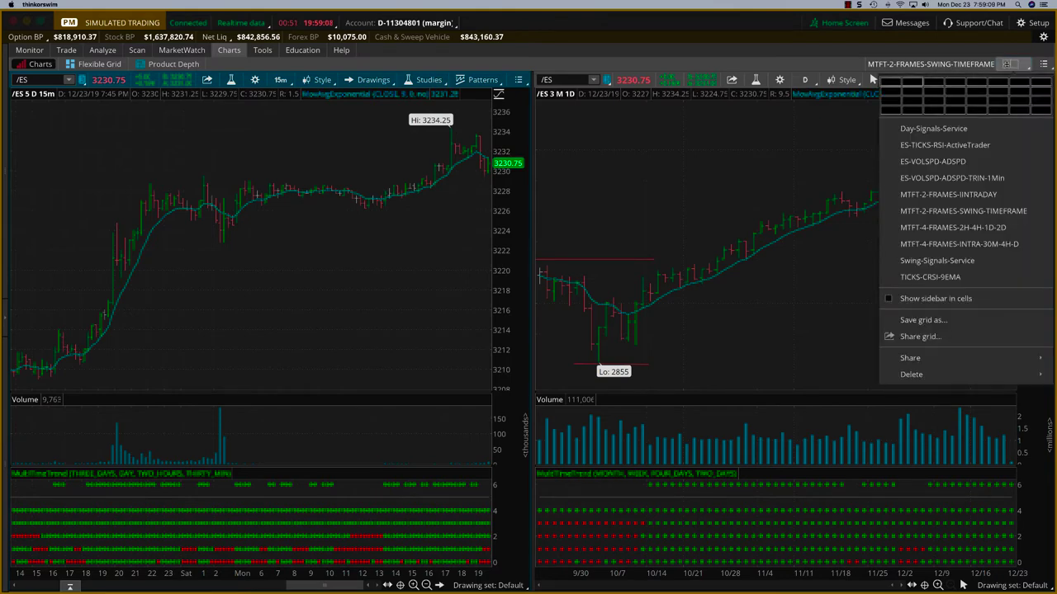
key("Escape")
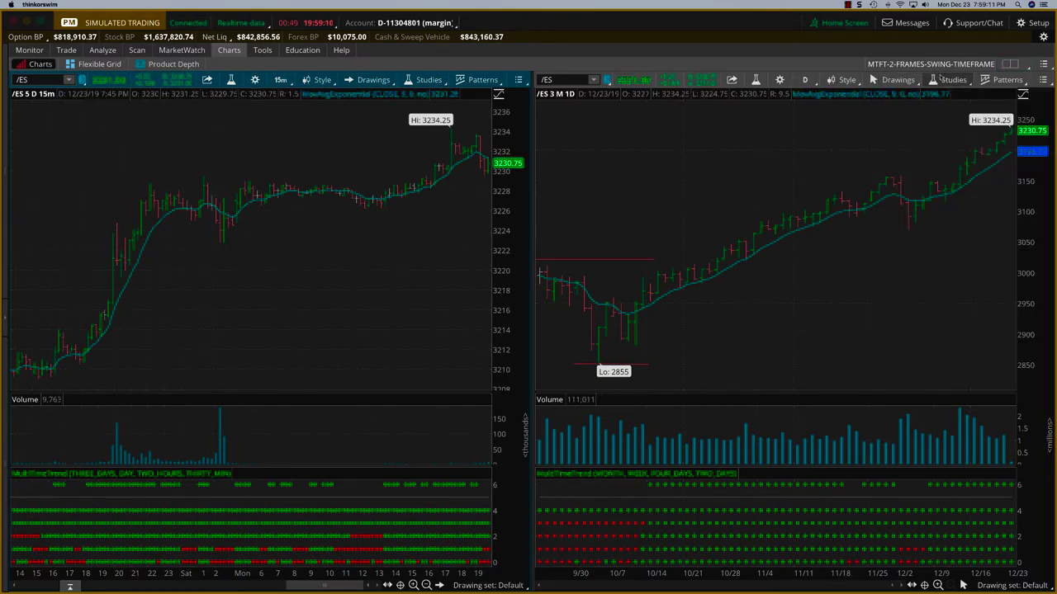
Review the MultiTimeTrend study's higher time frame inputs and the available aggregation choices on the daily /ES chart, leaving the settings uncommitted.
left_click(941, 79)
left_click(908, 155)
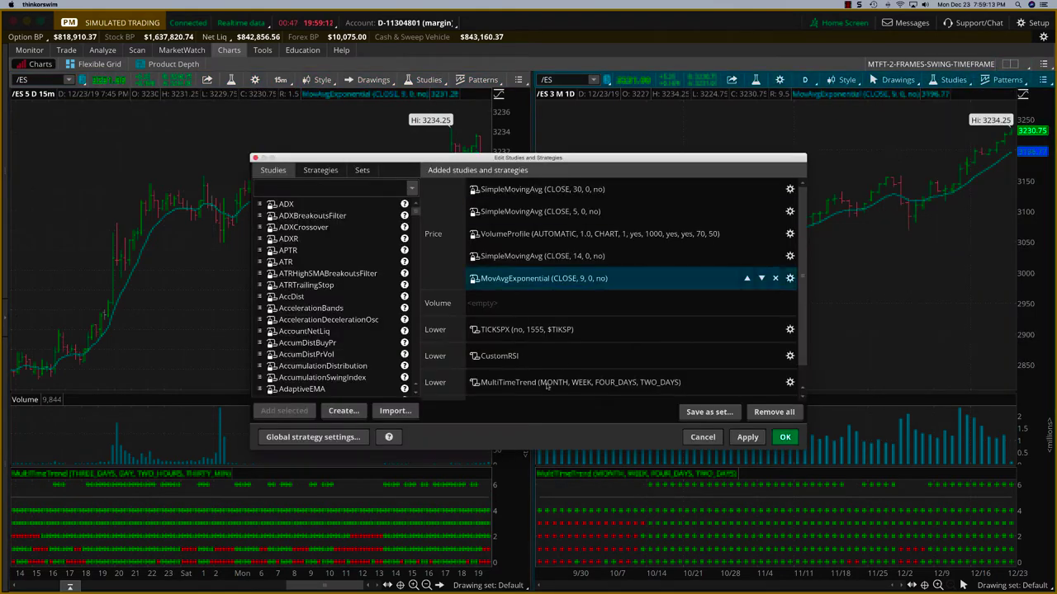
left_click(790, 382)
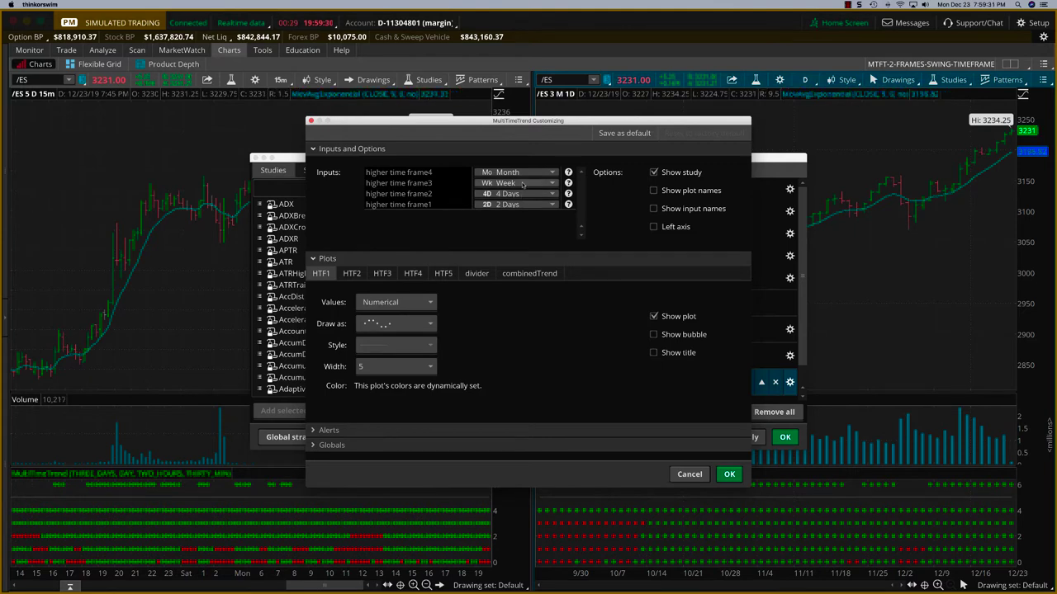
left_click(553, 194)
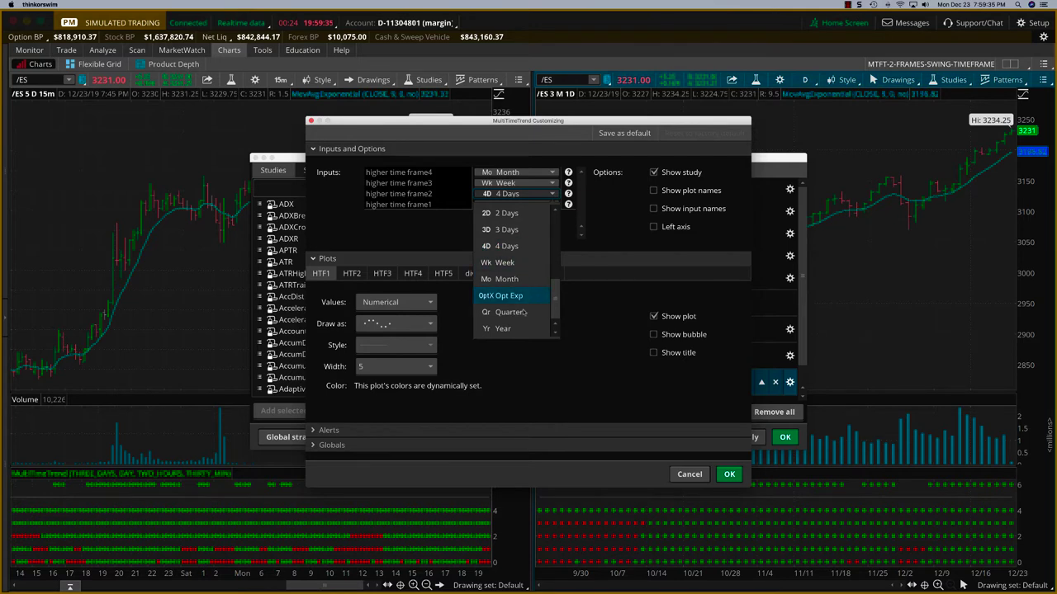
left_click(553, 262)
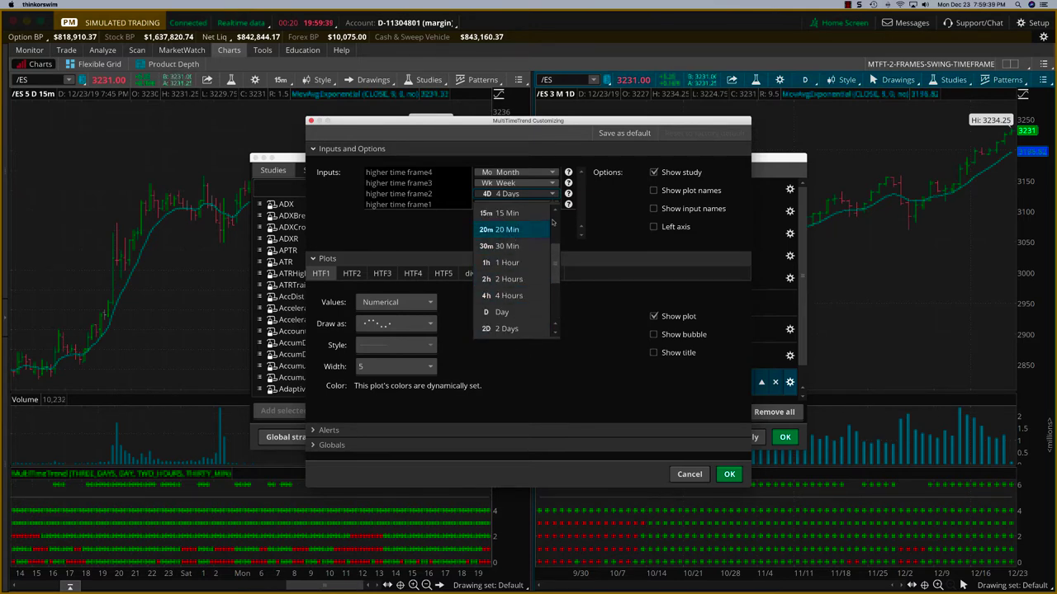
left_click(553, 223)
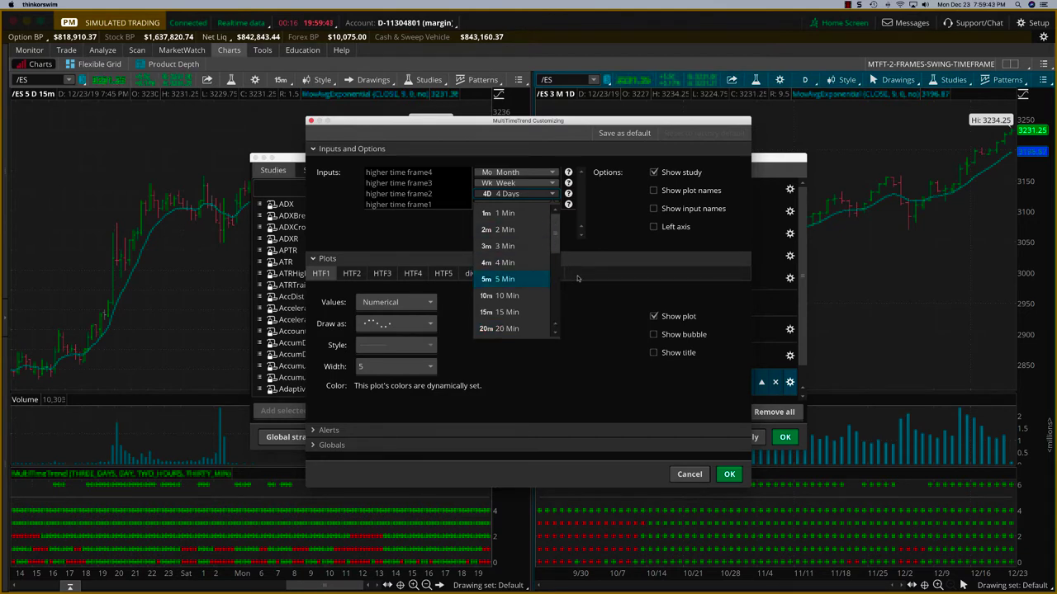
left_click(613, 264)
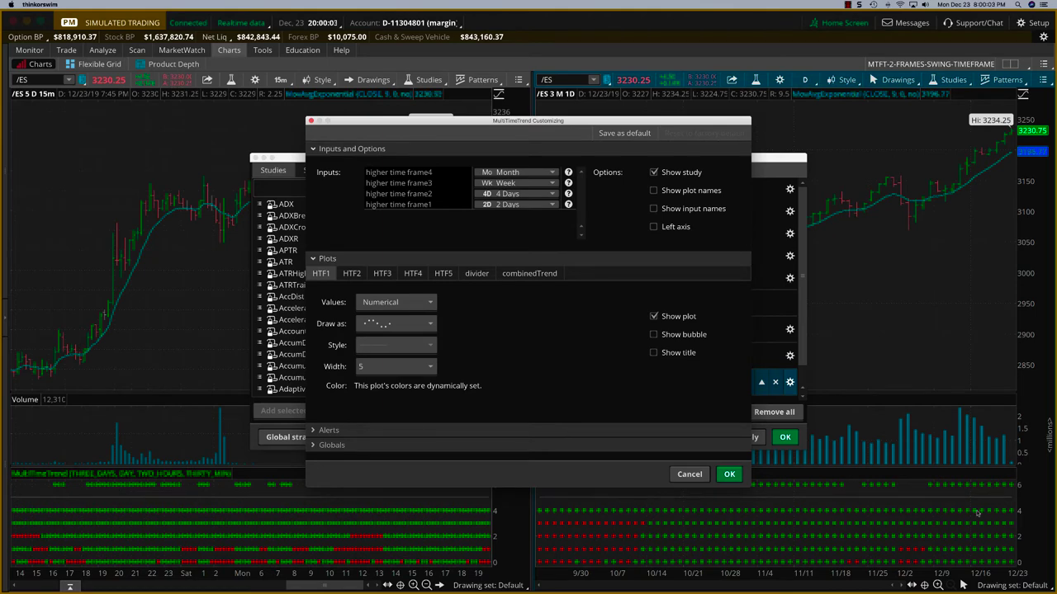
left_click(690, 475)
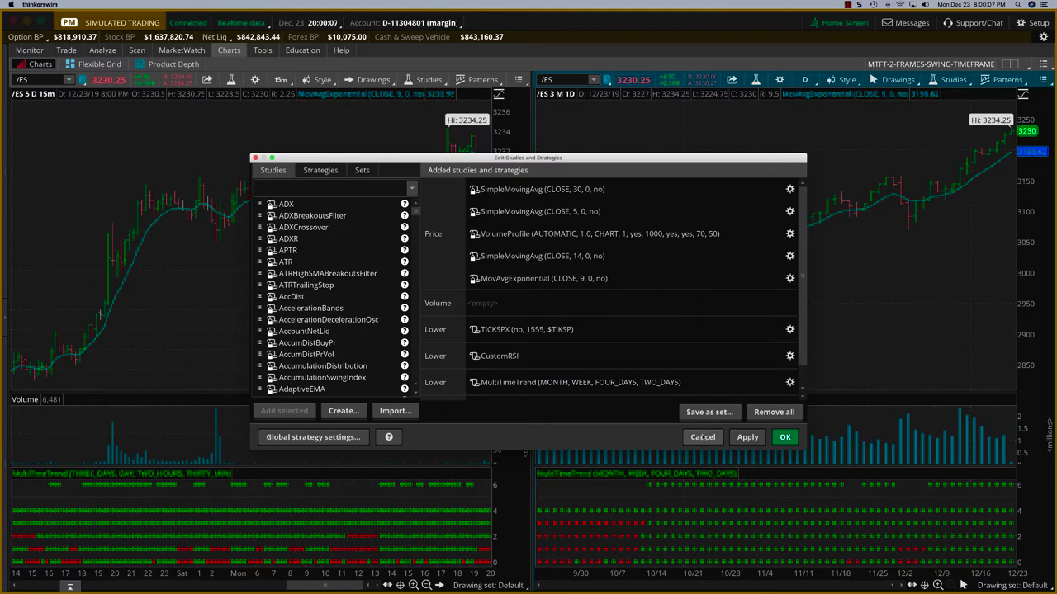
left_click(703, 437)
Load the saved chart grid MTFT-2-FRAMES-IINTRADAY.
left_click(1011, 64)
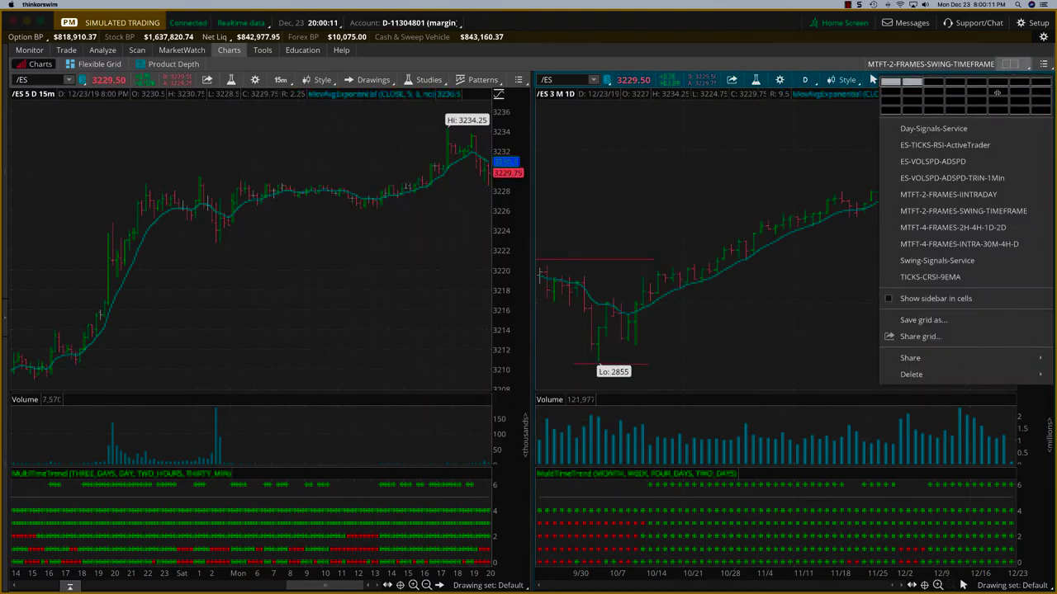
left_click(948, 195)
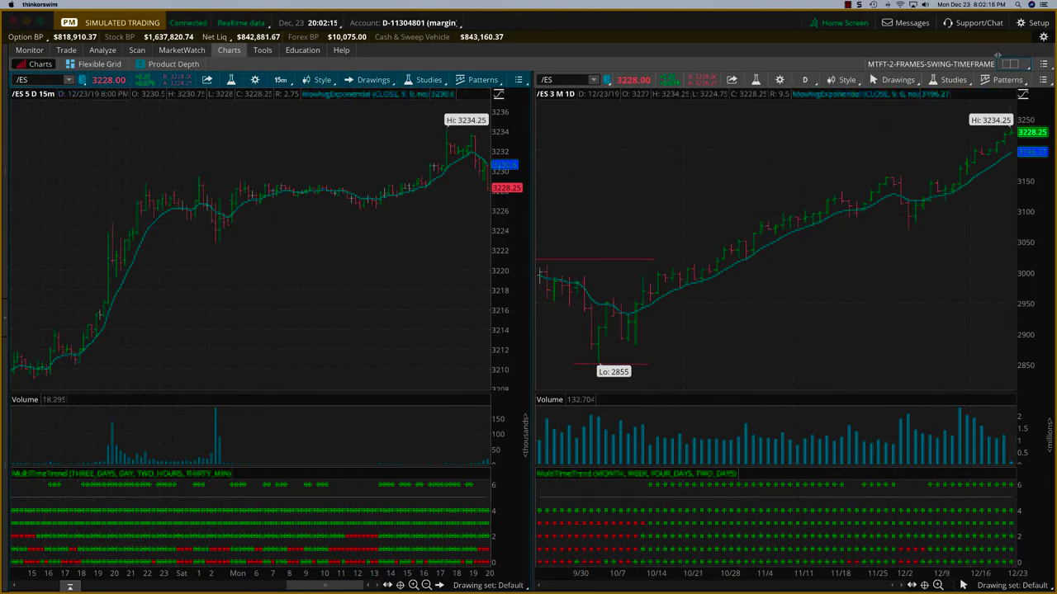
left_click(1010, 64)
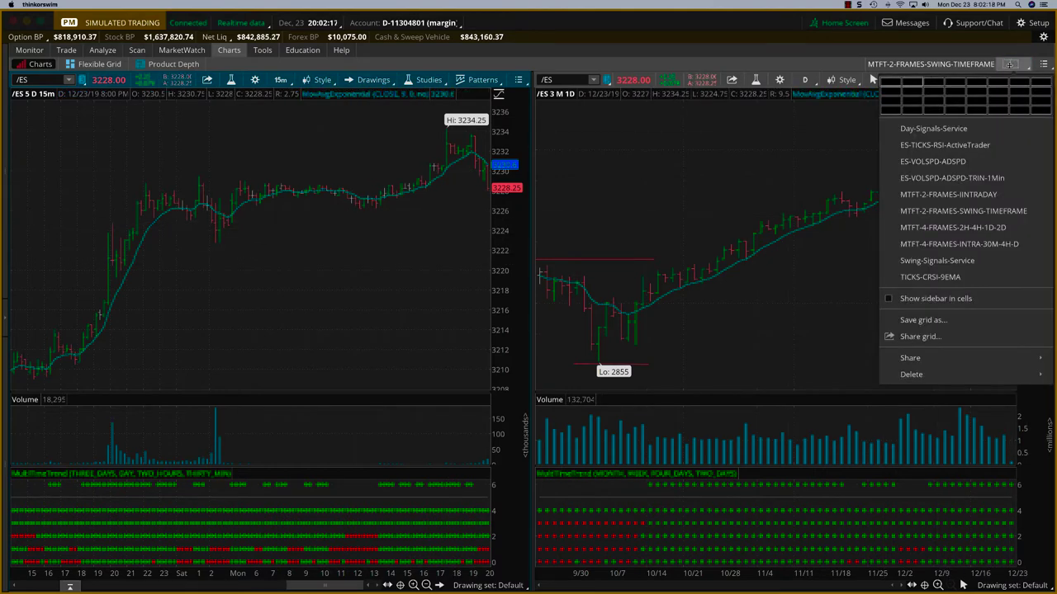
left_click(916, 175)
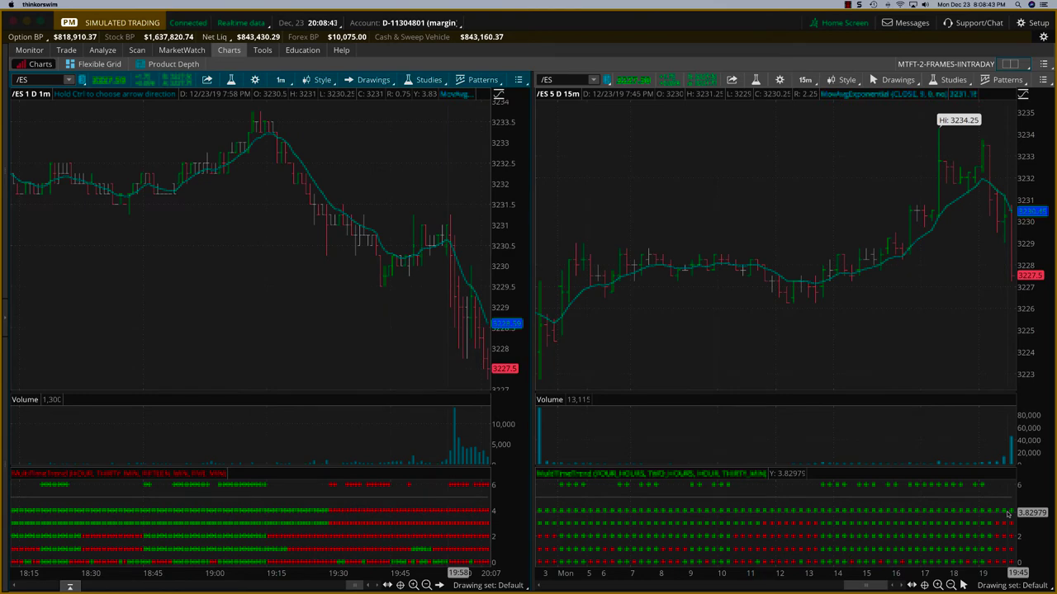
Examine the MultiTimeTrend signals over a longer history on the 15-minute /ES chart and around the latest bars on the 1-minute chart.
left_click(957, 581)
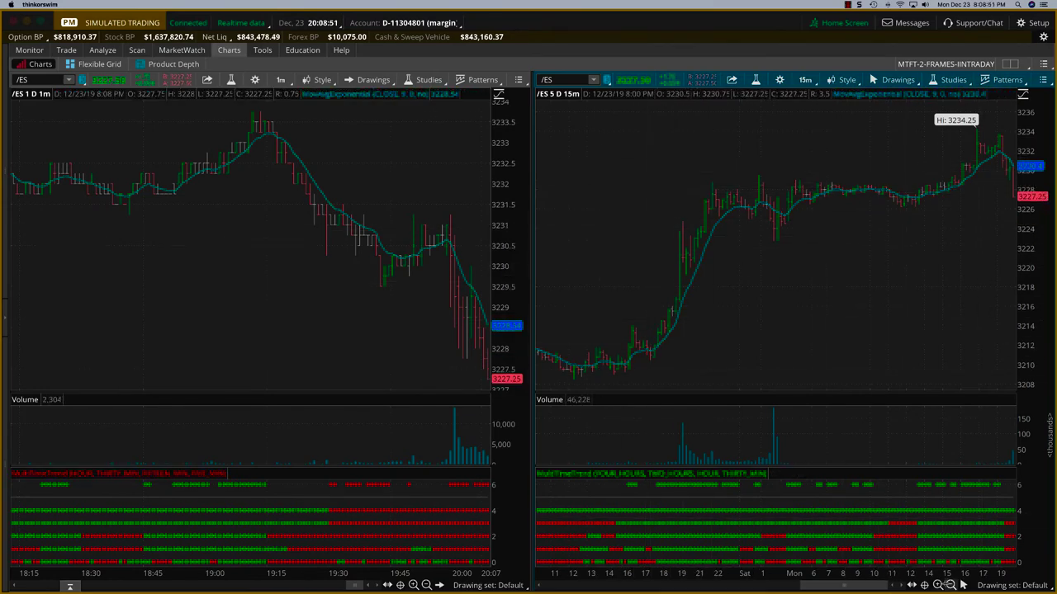
left_click(956, 583)
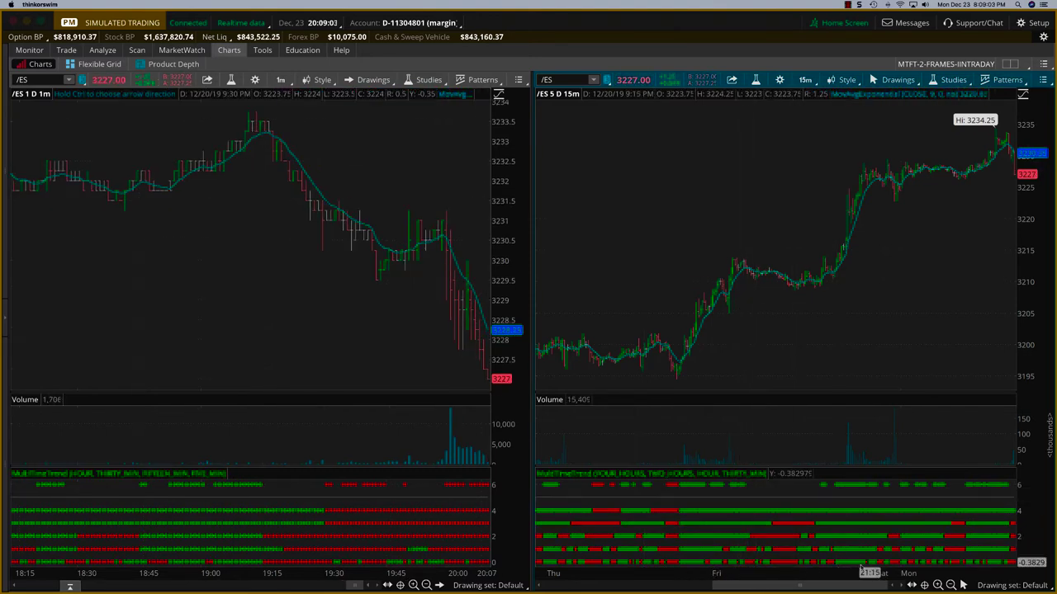
left_click(937, 584)
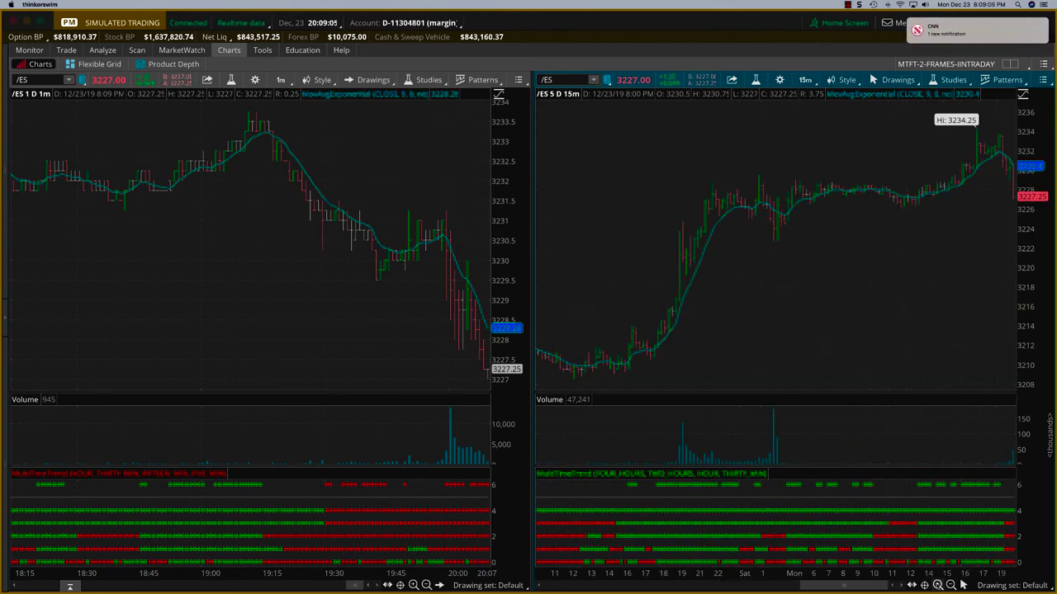
left_click(938, 584)
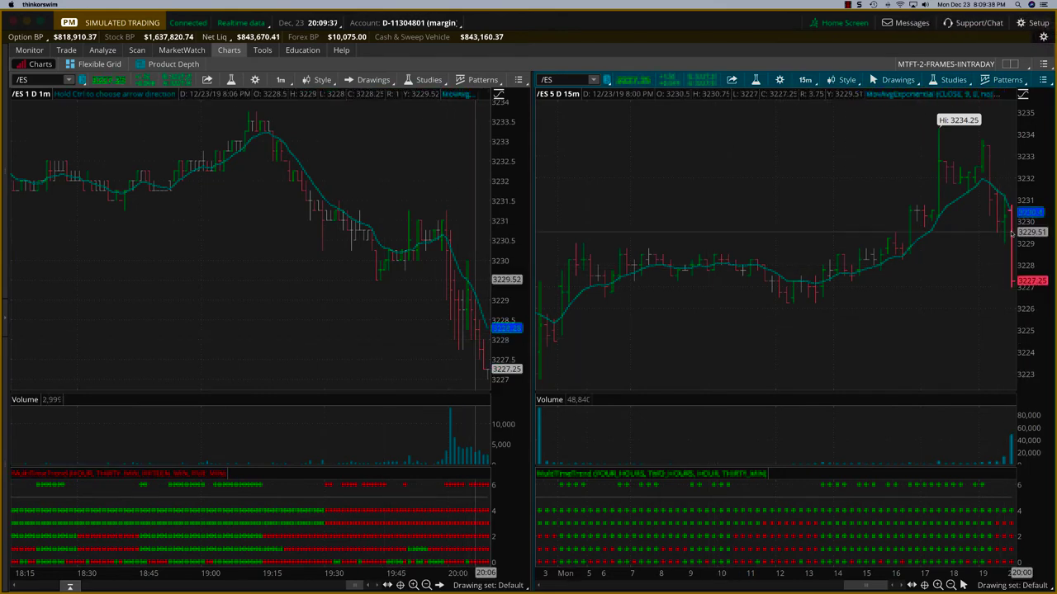
scroll(461, 487, "up", 3)
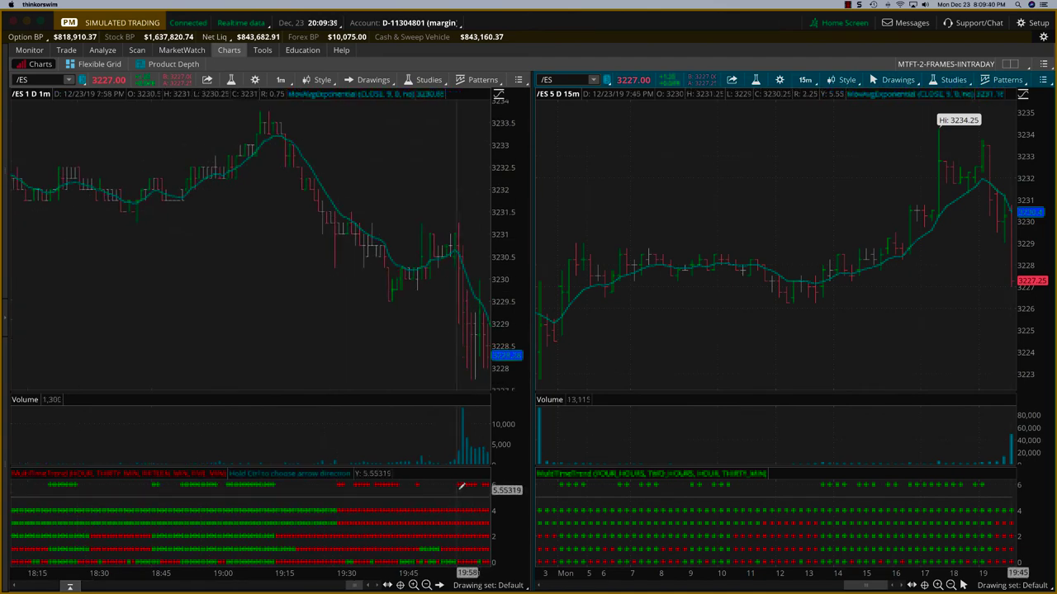
scroll(455, 481, "down", 3)
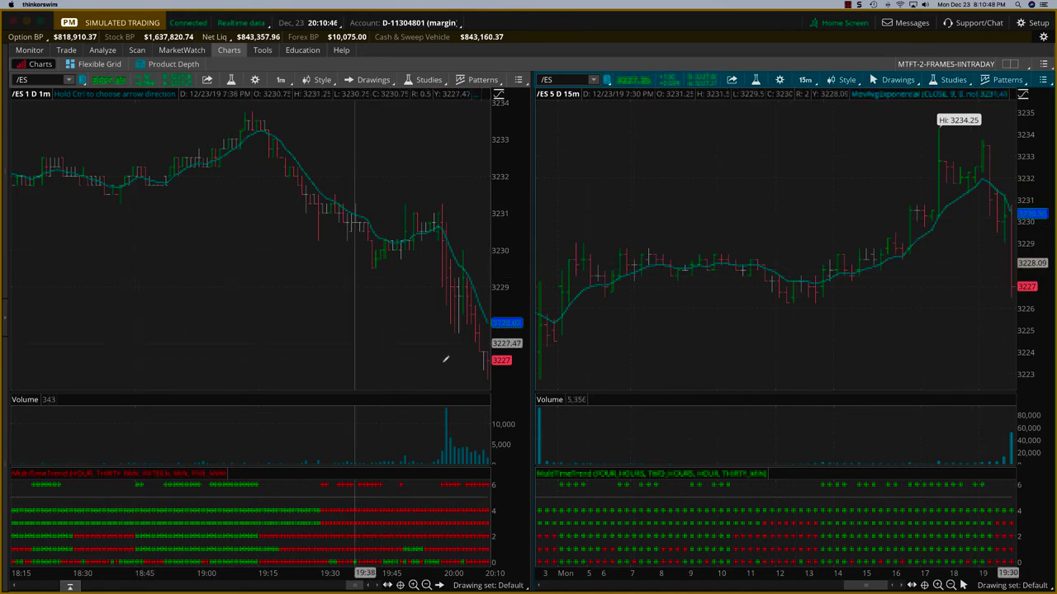
Expand the sidebar and remove the DayTrades column from the MAIN watchlist.
left_click(4, 320)
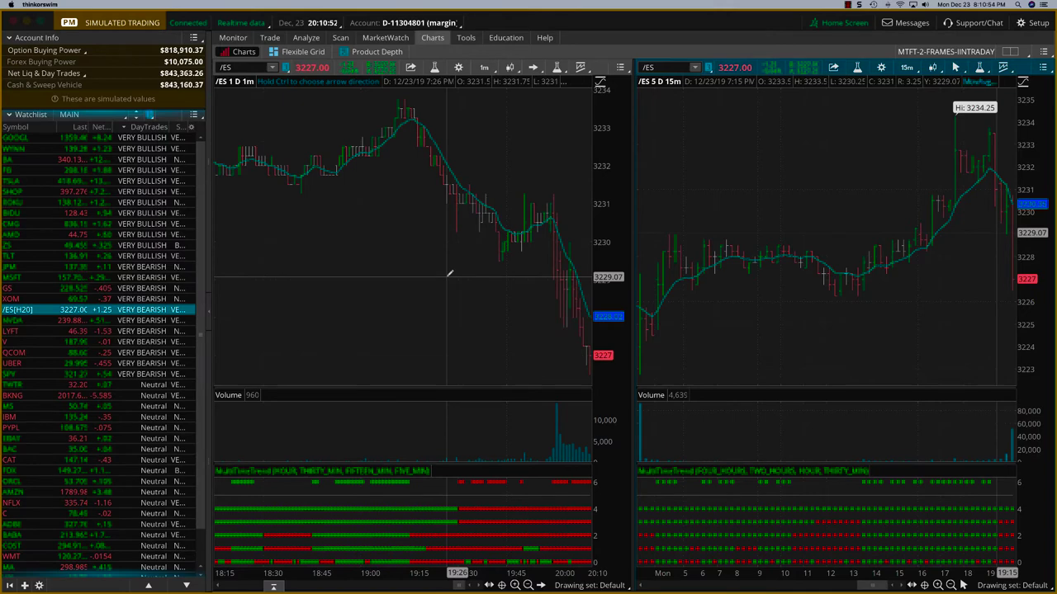
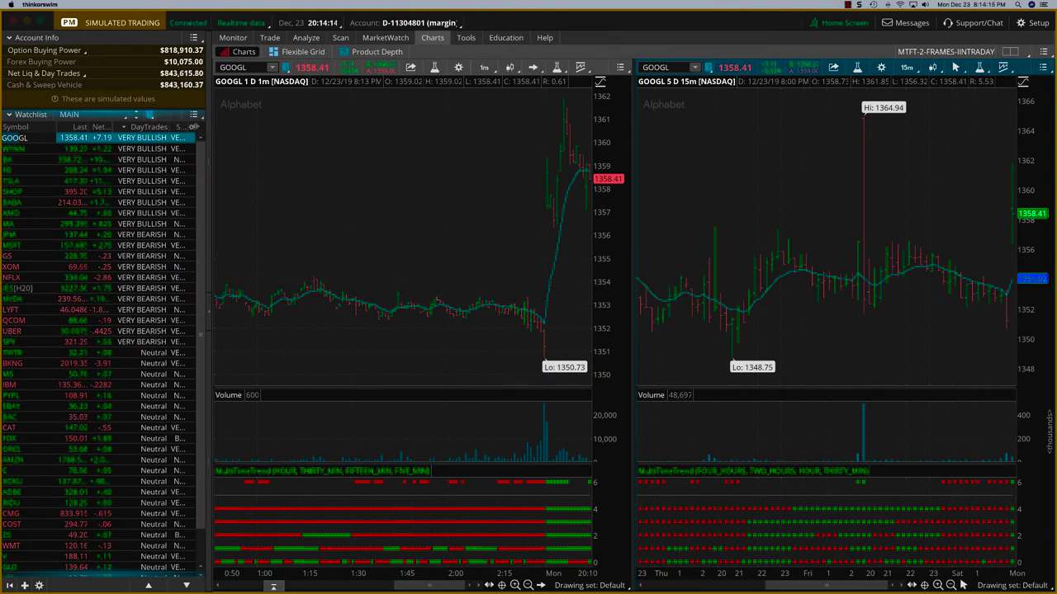
left_click(190, 127)
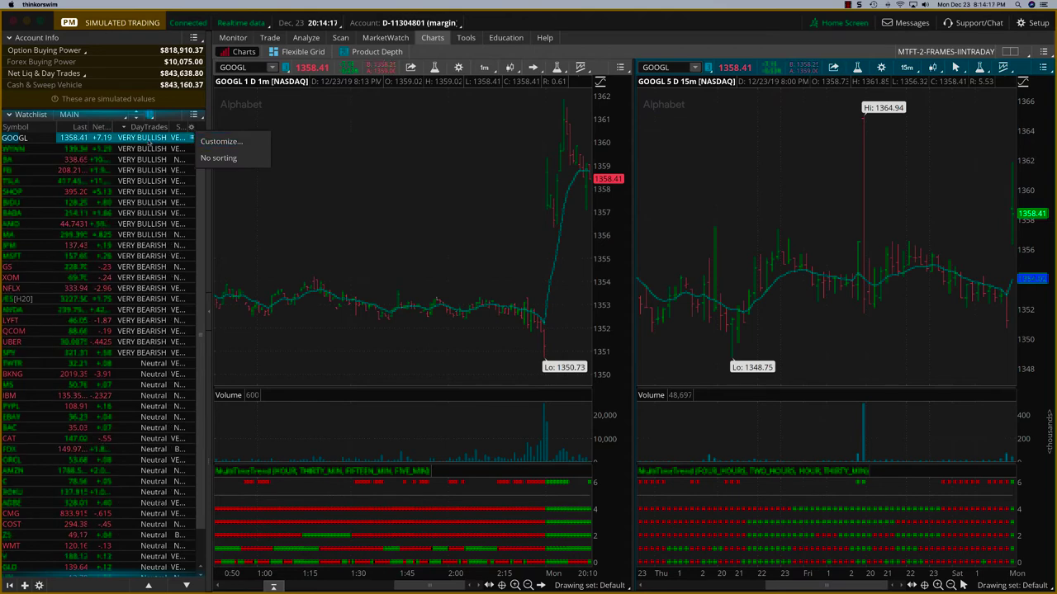
left_click(235, 143)
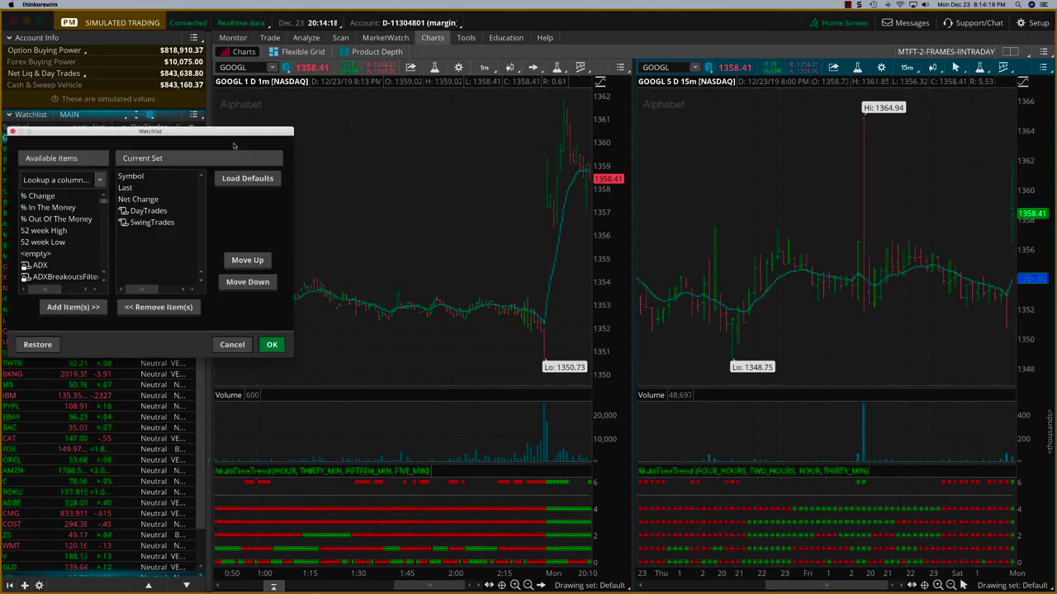
left_click(149, 211)
left_click(147, 307)
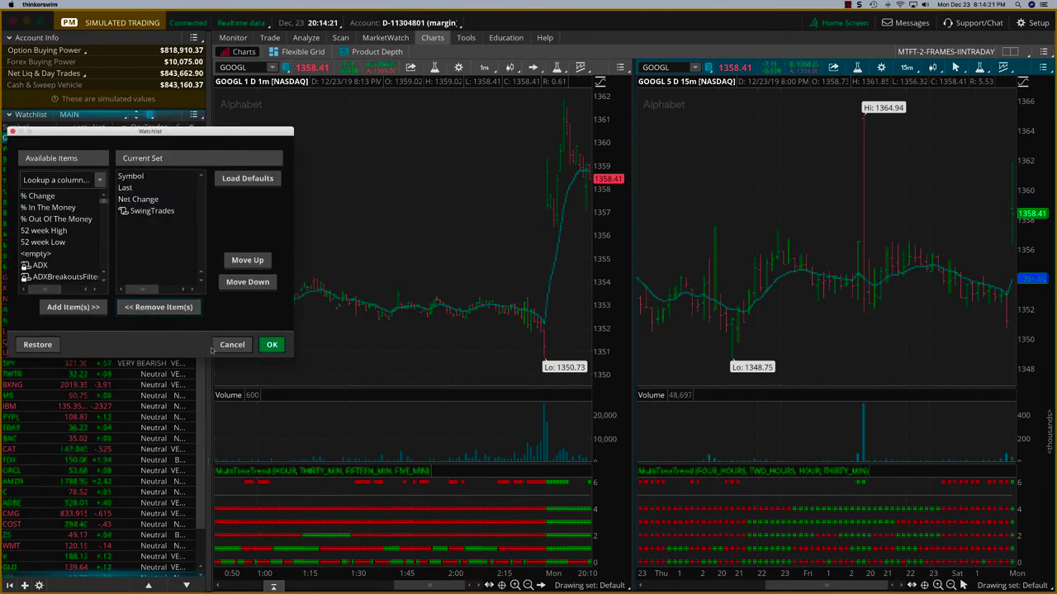
left_click(272, 346)
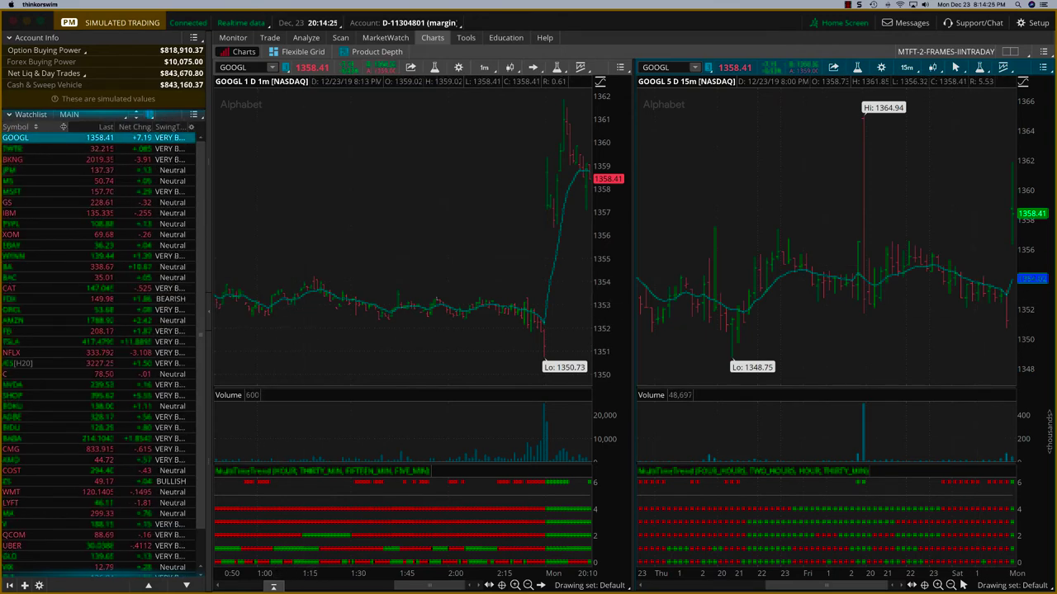
Widen the watchlist's SwingTrades column and sort the symbols by it in descending order.
mouse_move(117, 127)
left_mouse_down()
mouse_move(73, 126)
mouse_move(127, 127)
mouse_move(108, 126)
left_mouse_up()
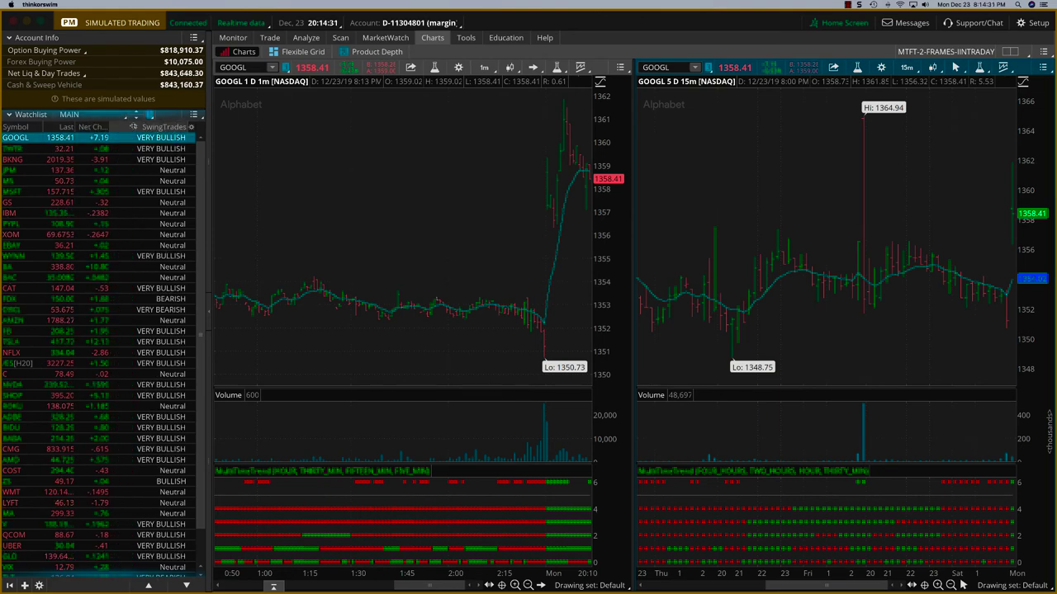
left_click(133, 126)
left_click(134, 126)
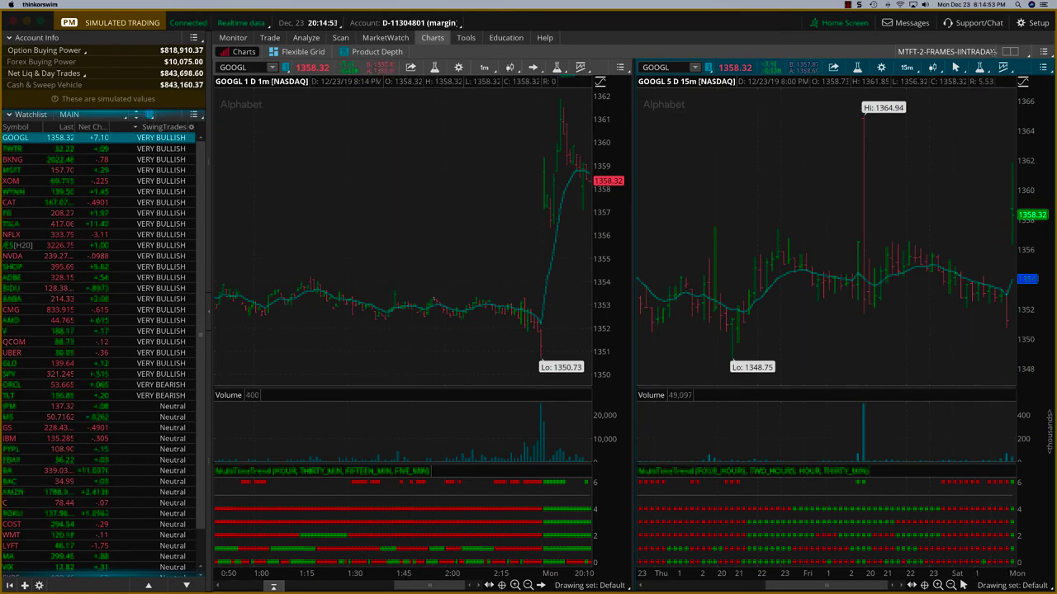
Switch the charts to the MTFT-2-FRAMES-SWING-TIMEFRAME grid and display GOOGL from the watchlist in them.
left_click(1011, 51)
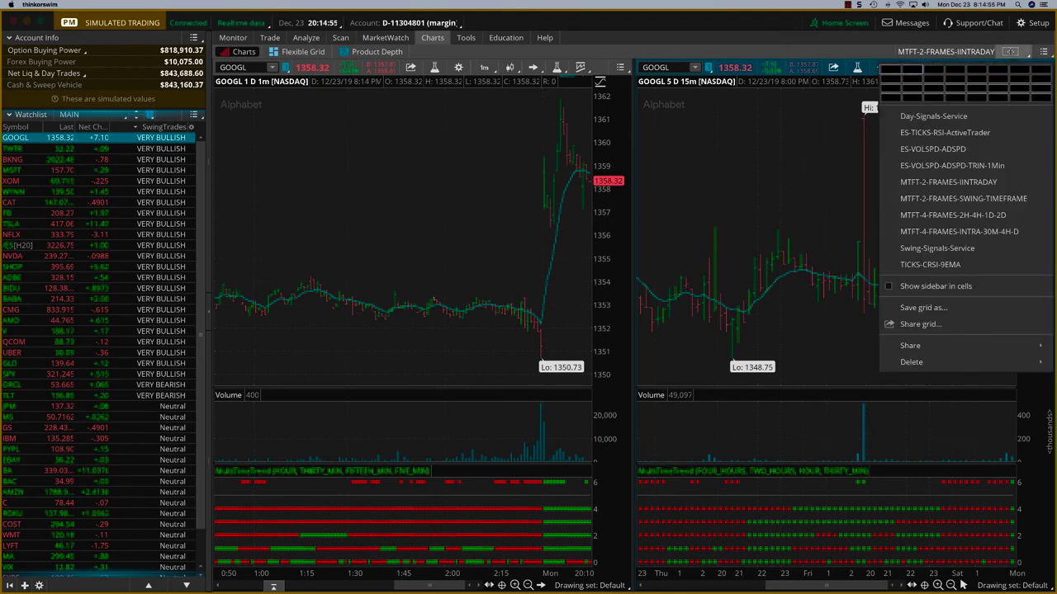
left_click(975, 198)
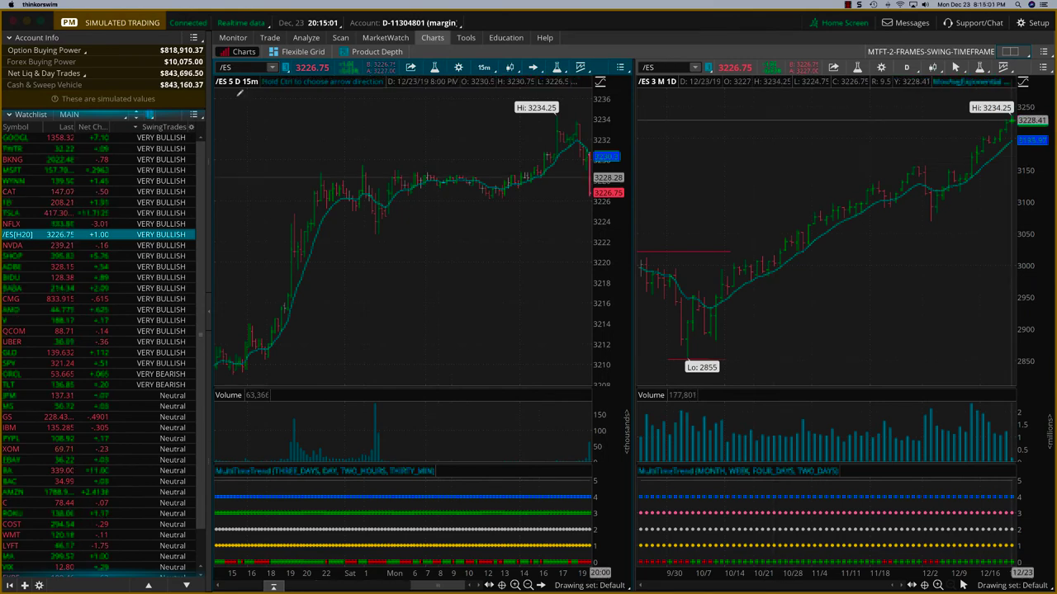
left_click(14, 138)
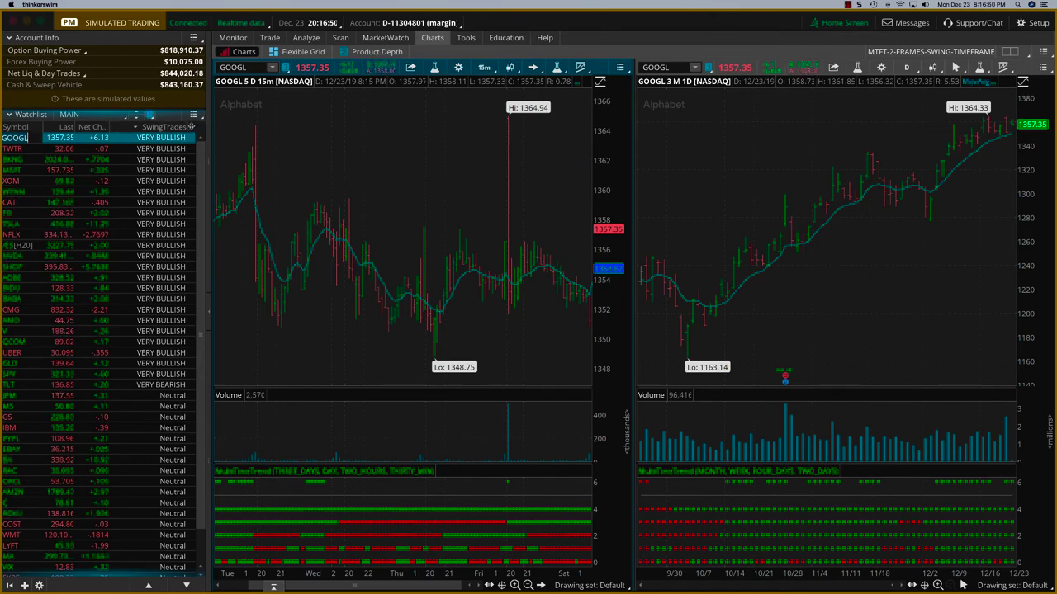
Review the available and current columns in the MAIN watchlist's customization dialog, keeping the current set.
right_click(192, 127)
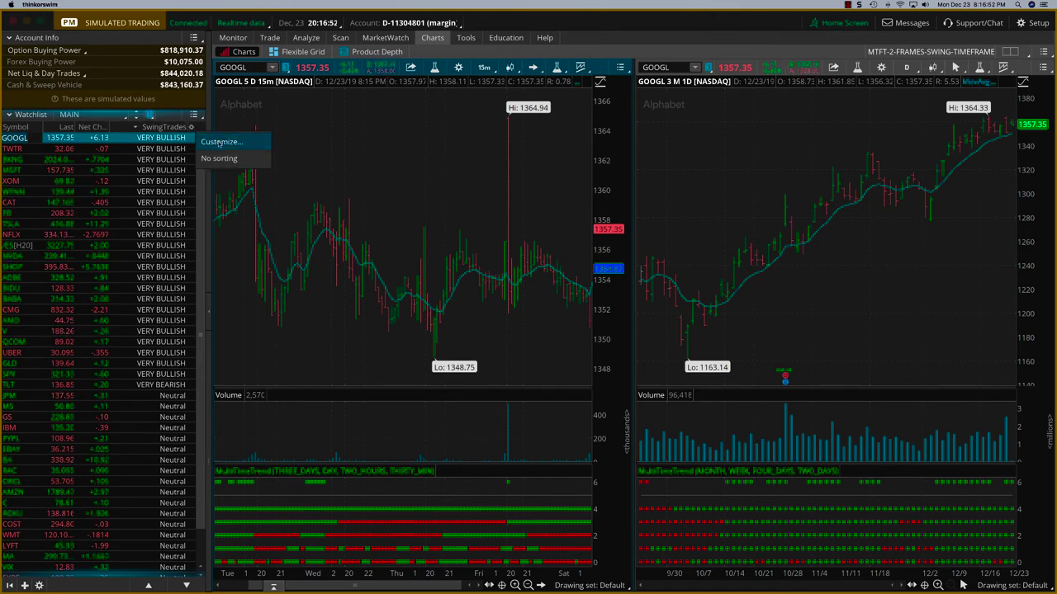
left_click(219, 142)
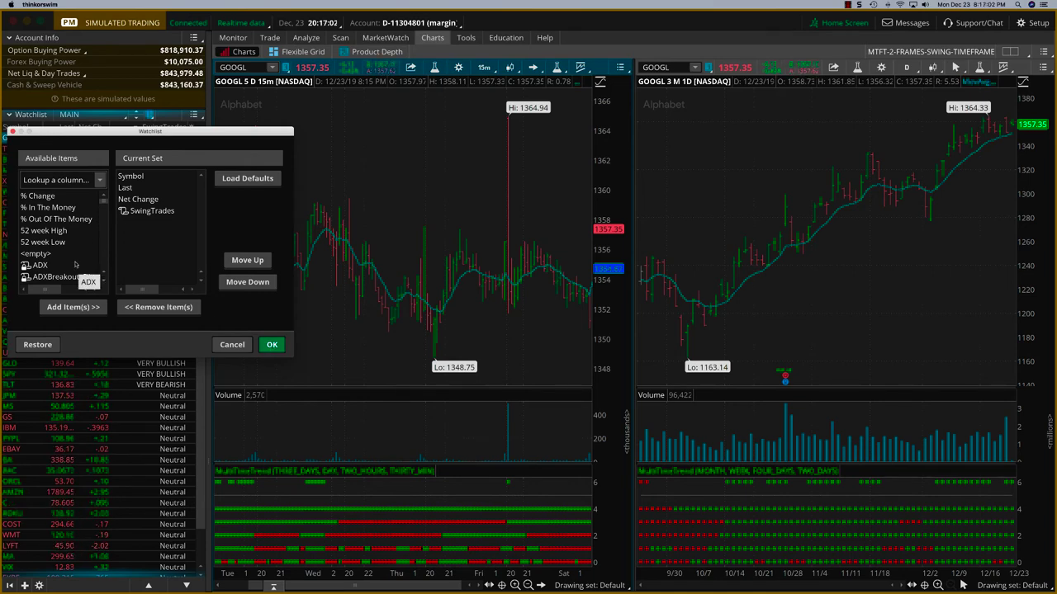
left_click(273, 344)
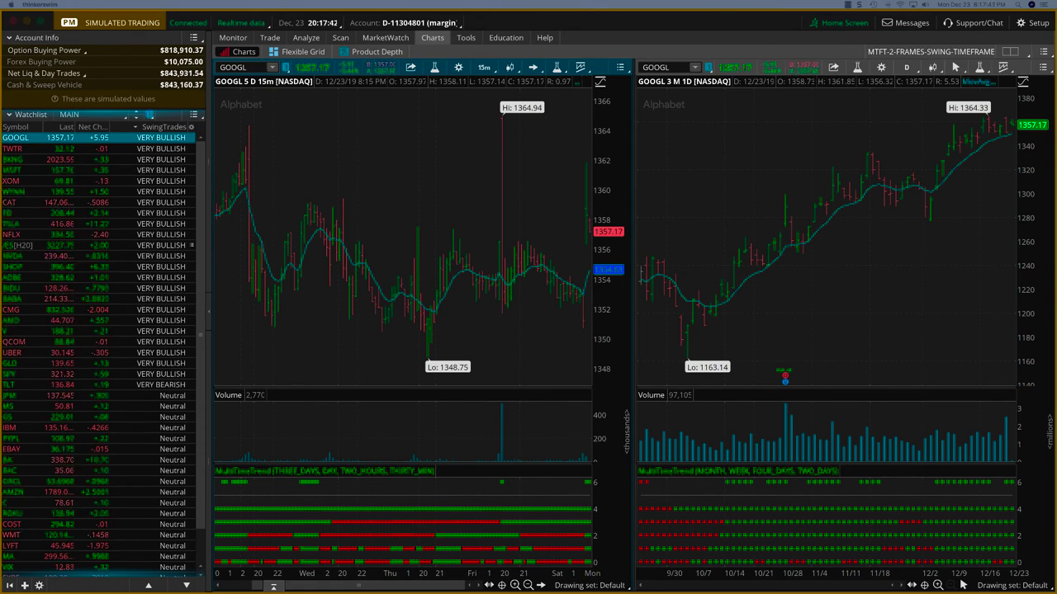
Show OptionTiger's Proprietary Multi Time Frame Trend Indicator page in Chrome, enlarged beside the watchlist, and return to thinkorswim.
key("super+Tab")
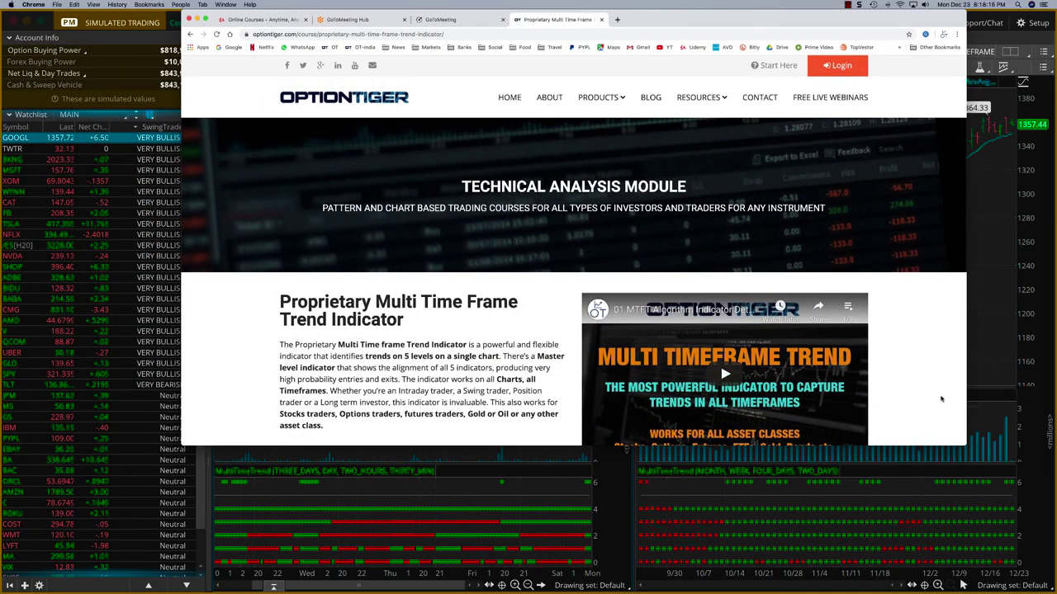
left_click_drag(966, 446, 1026, 578)
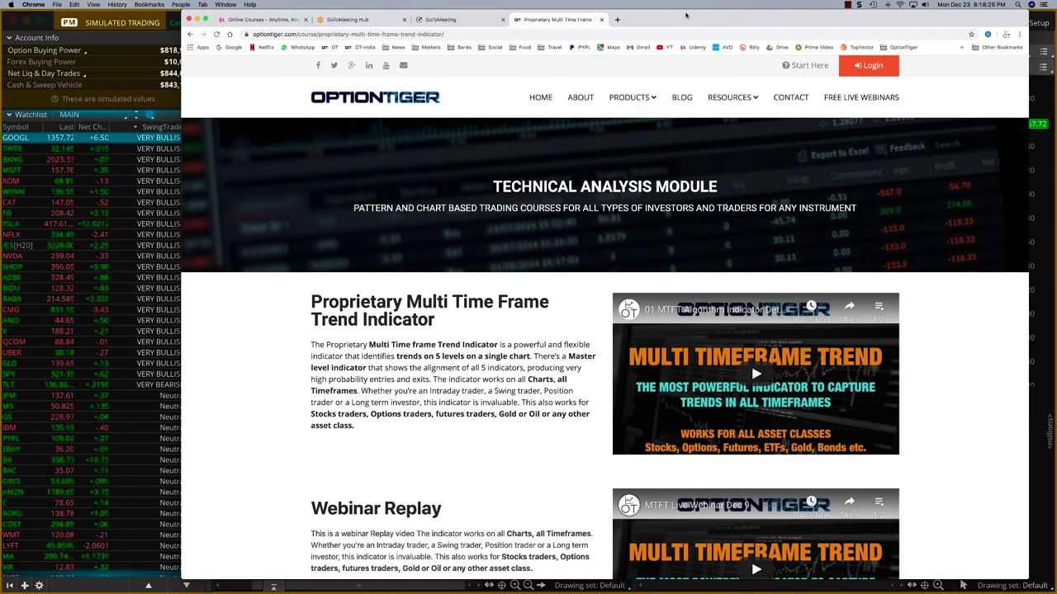
left_click_drag(694, 18, 720, 18)
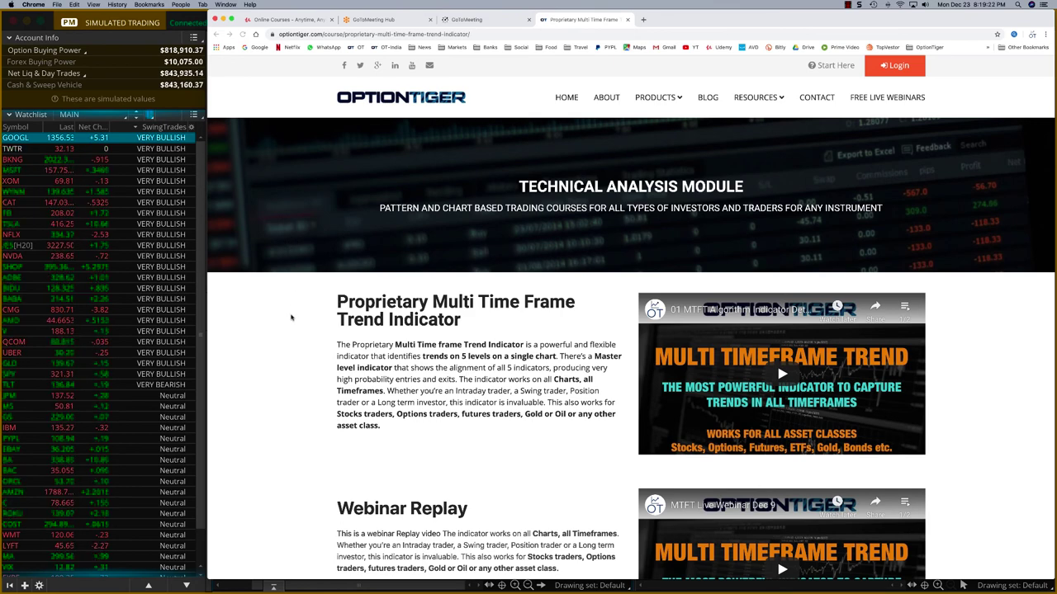
left_click(199, 449)
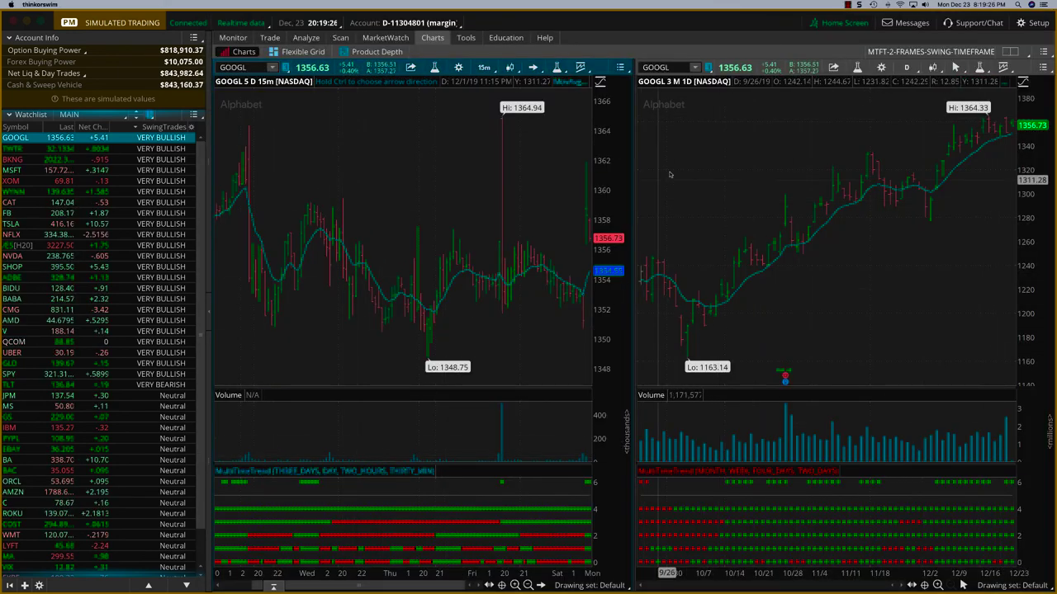